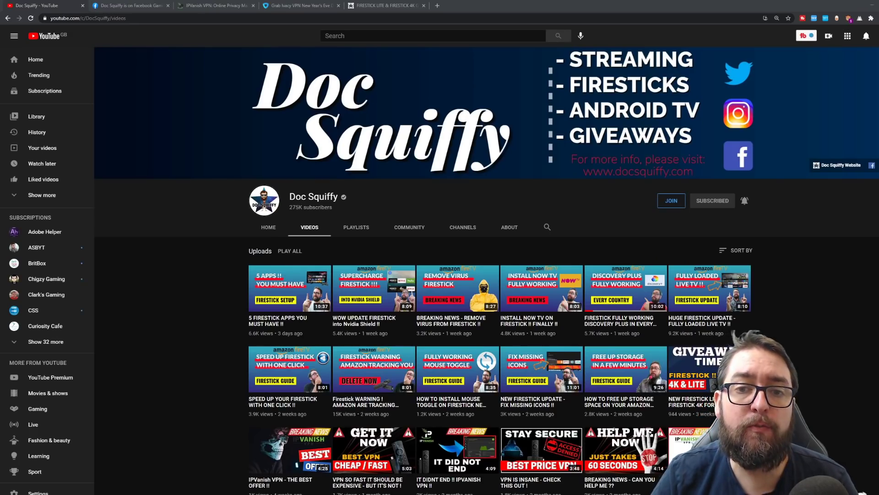
mouse_move(296, 306)
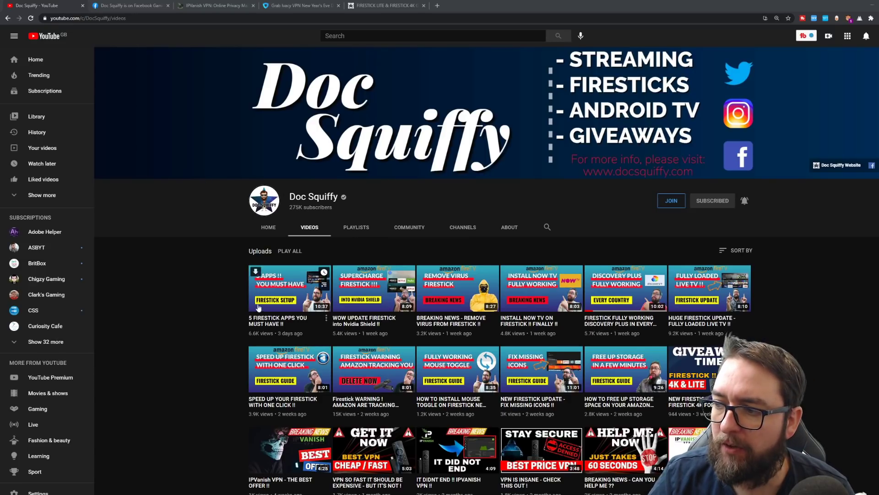
mouse_move(268, 386)
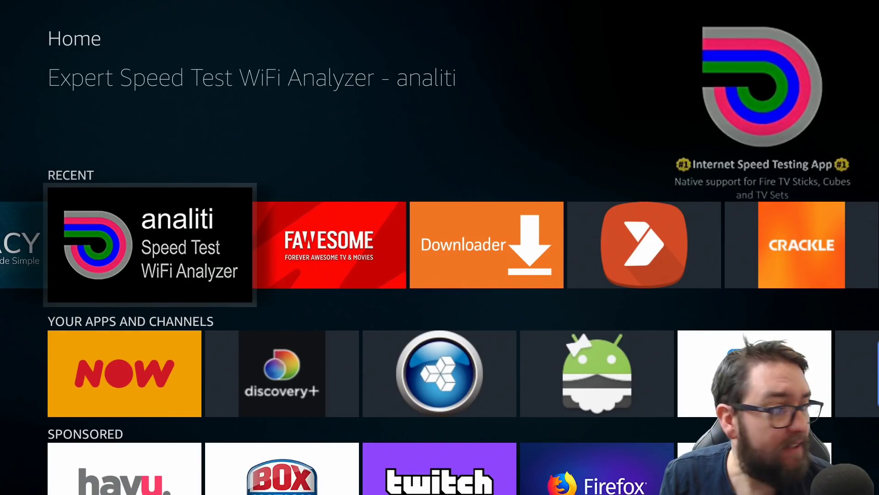
- Launch the analiti Speed Test WiFi Analyzer from the recent apps
key("Return")
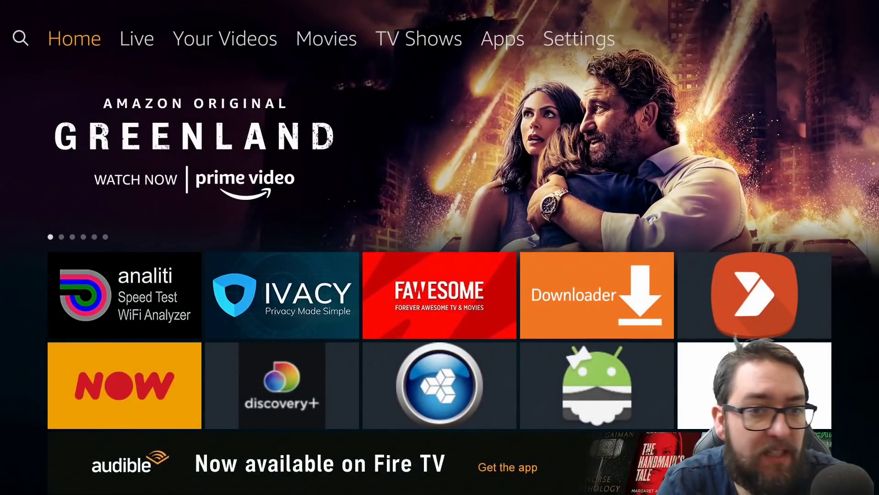
- Open the Fire TV search and enter "Ana" as the search text
key("Left")
key("Down")
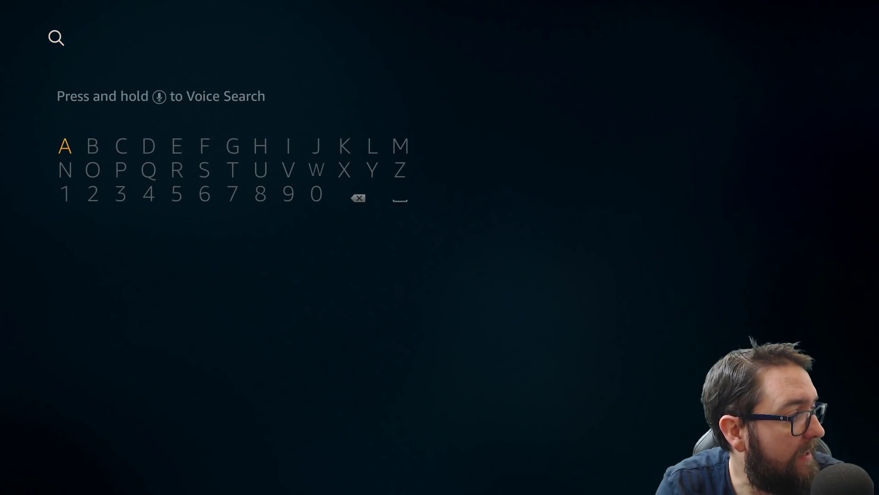
key("Right")
key("Down")
key("Right")
key("Right")
key("Right")
key("Right")
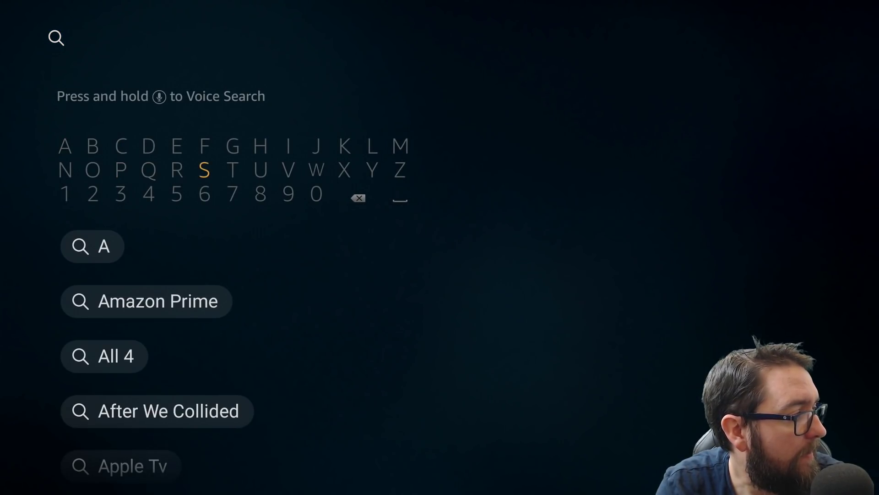
key("Right")
key("Up")
key("Left")
key("Left")
key("Down")
key("Left")
key("Left")
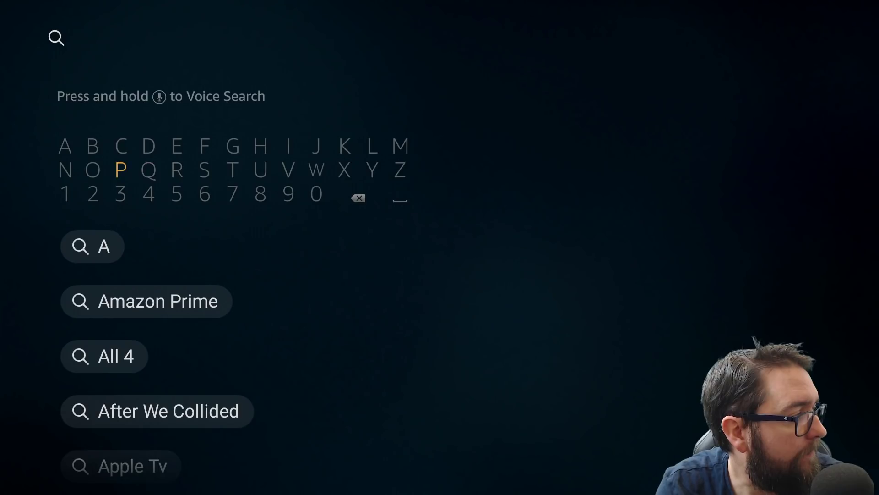
key("Left")
key("Left")
key("Return")
key("Up")
key("Return")
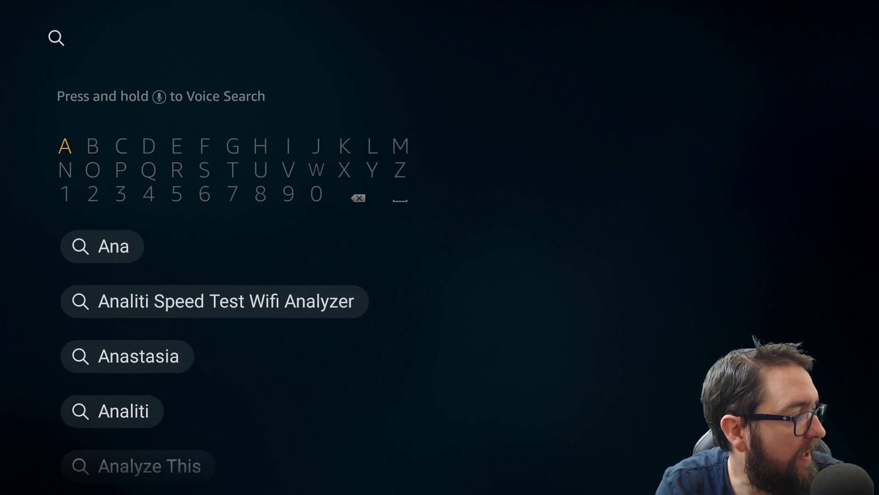
- Choose the Analiti Speed Test Wifi Analyzer suggestion for the entered search text
key("Down")
key("Down")
key("Down")
key("Down")
key("Return")
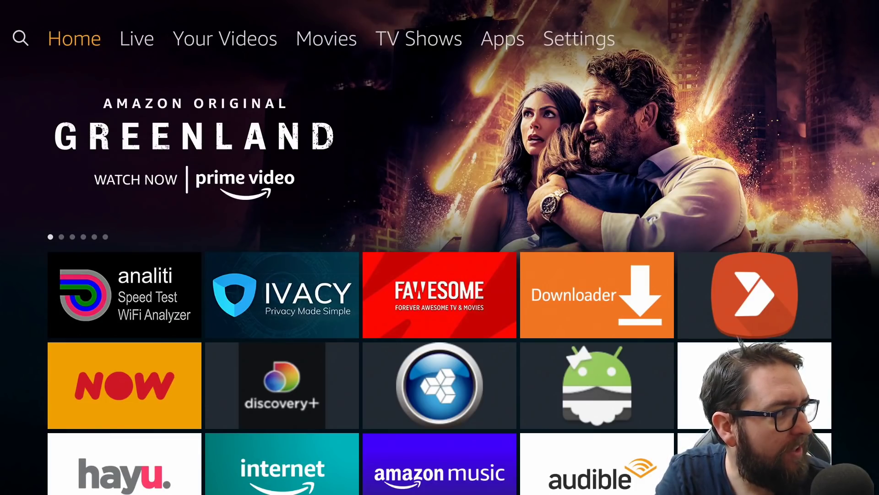
- Go from the home screen to the Fire TV Settings section
key("Right")
key("Right")
key("Right")
key("Right")
key("Right")
key("Right")
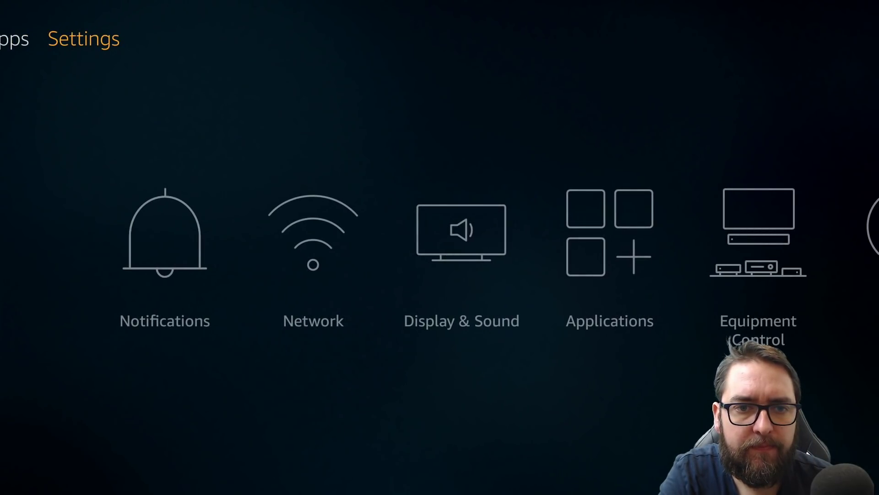
- Open the My Fire TV category within the settings
key("Down")
key("Right")
key("Right")
key("Right")
key("Right")
key("Right")
key("Right")
key("Right")
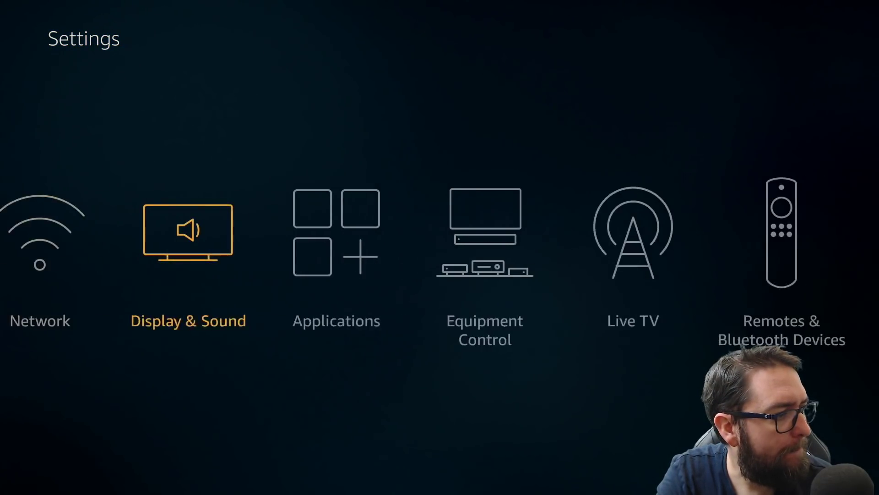
key("Right")
key("Right")
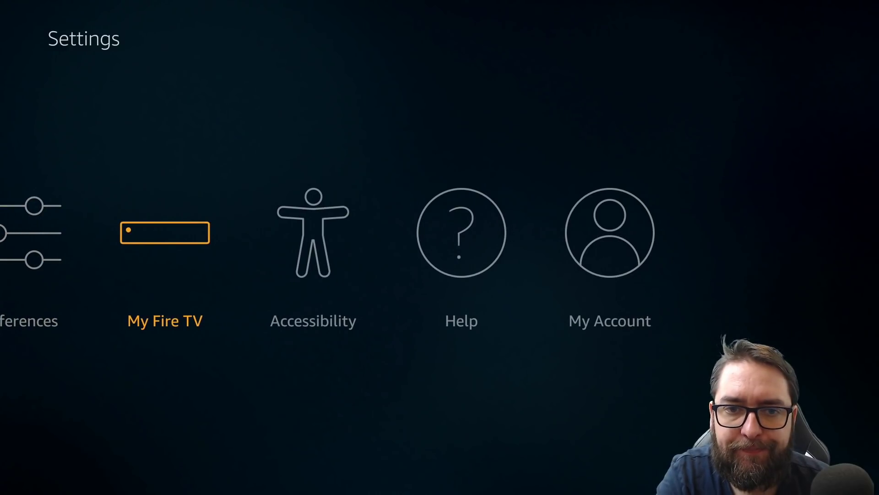
key("Return")
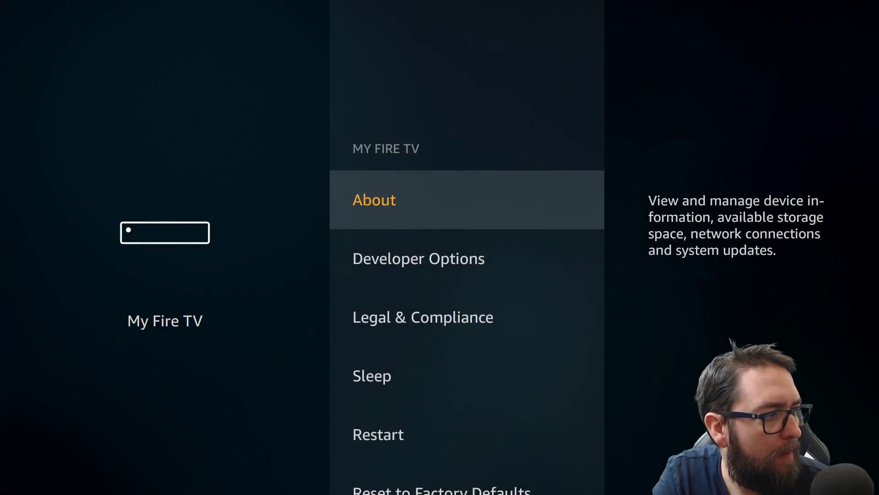
- Check the device's internal storage in the About details, and return to the home screen
key("Return")
key("Down")
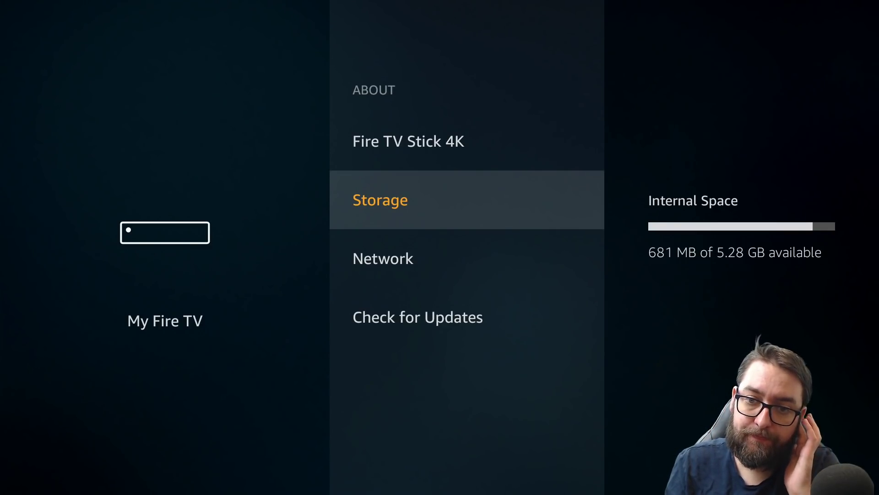
key("Home")
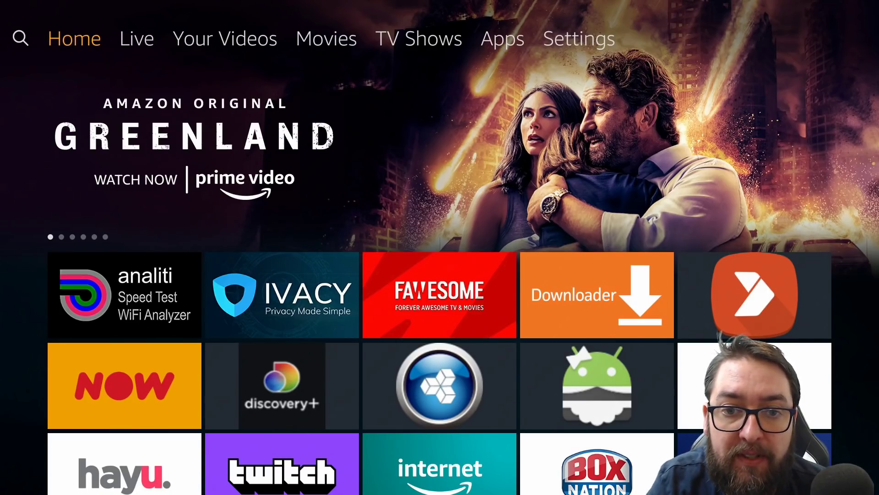
- Launch Fast Task Killer from the row of installed apps and channels
key("Down")
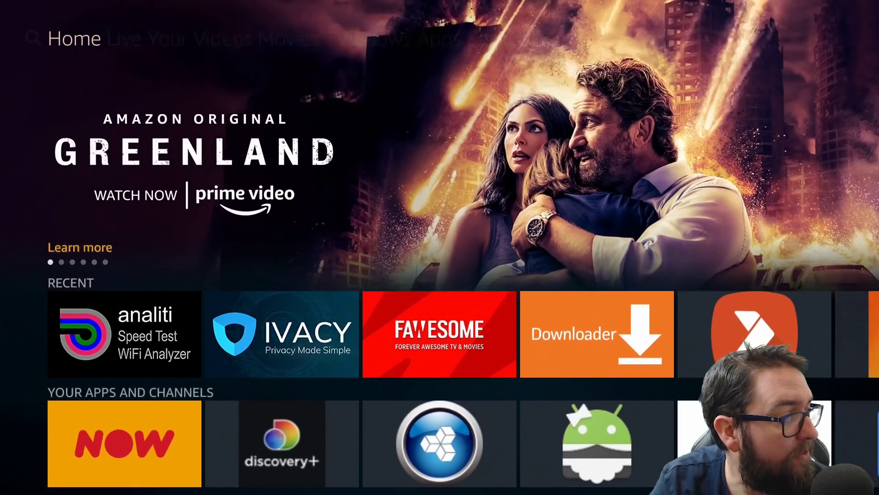
key("Down")
key("Right")
key("Right")
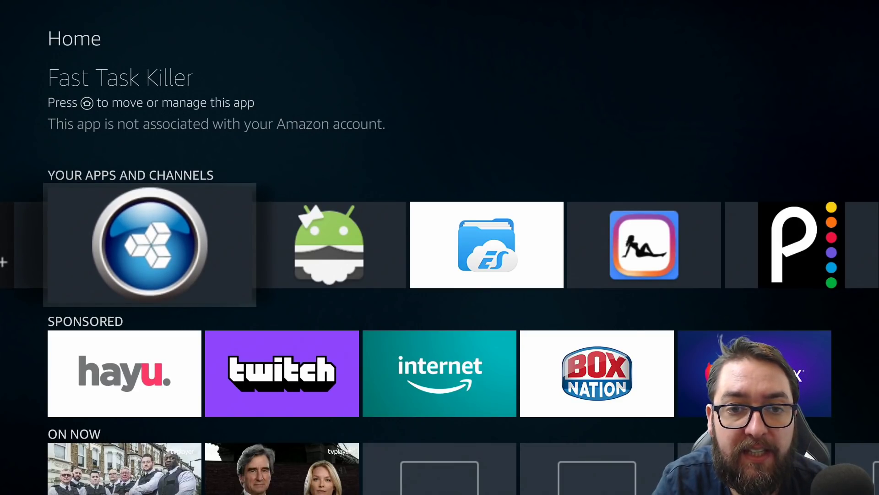
key("Return")
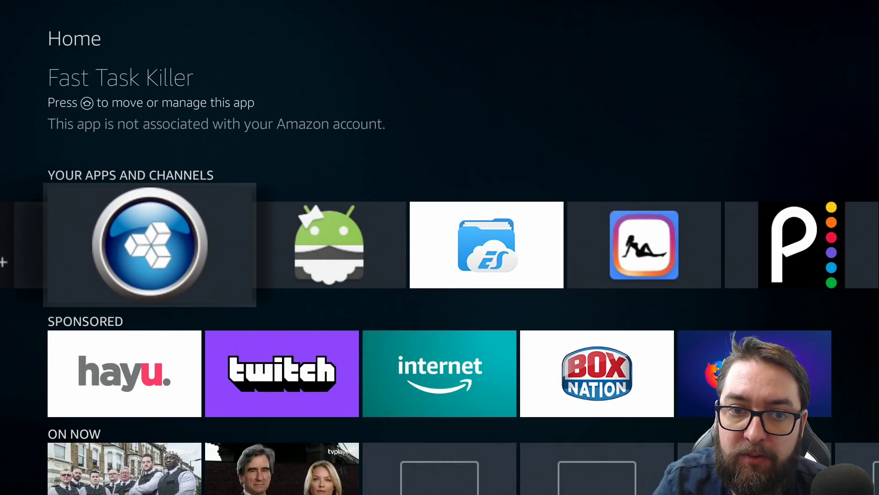
- Return to the Fire TV search and enter "Dev" as the search text
key("Left")
key("Left")
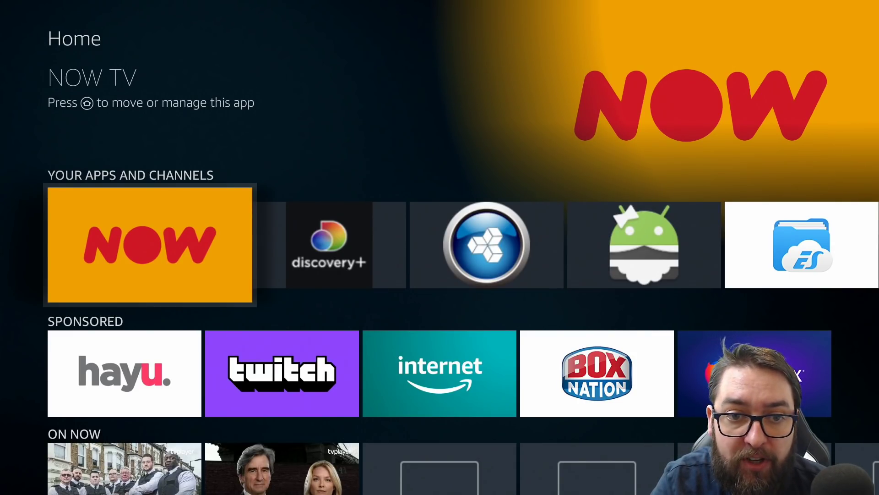
key("Left")
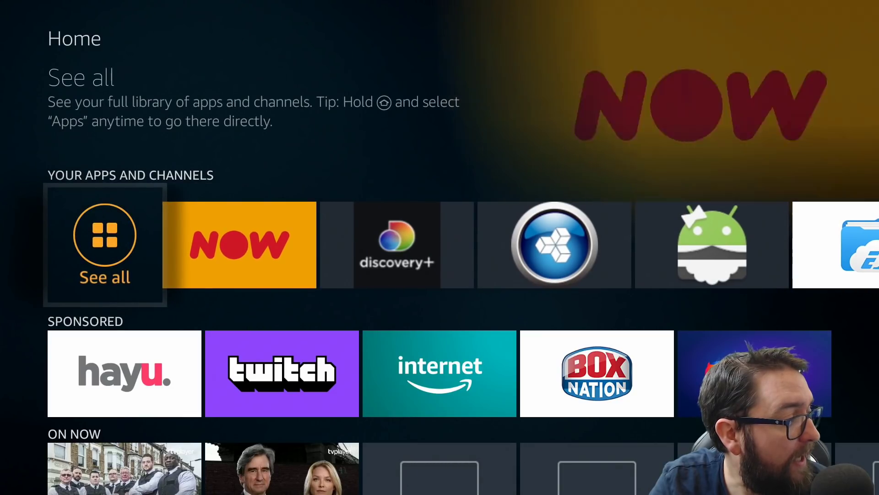
key("Up")
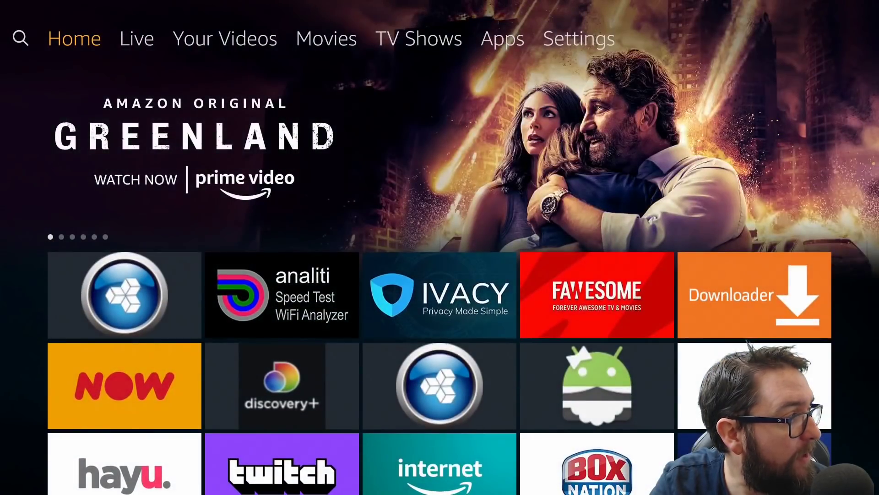
key("Left")
key("Down")
key("Right")
key("Right")
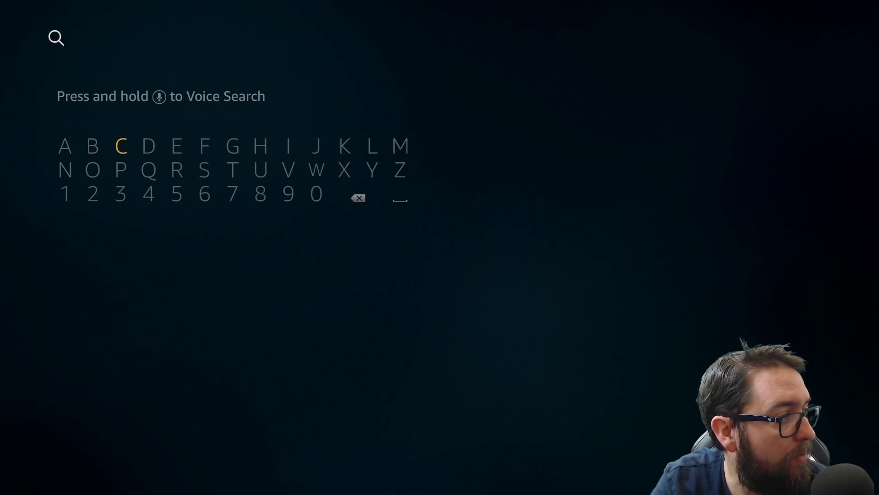
key("Right")
key("Return")
key("Right")
key("Return")
key("Down")
key("Down")
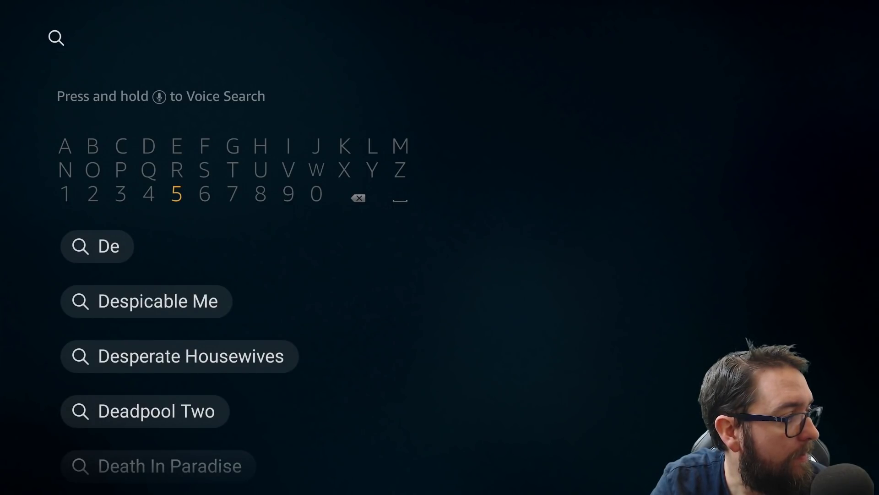
key("Right")
key("Up")
key("Right")
key("Right")
key("Right")
key("Return")
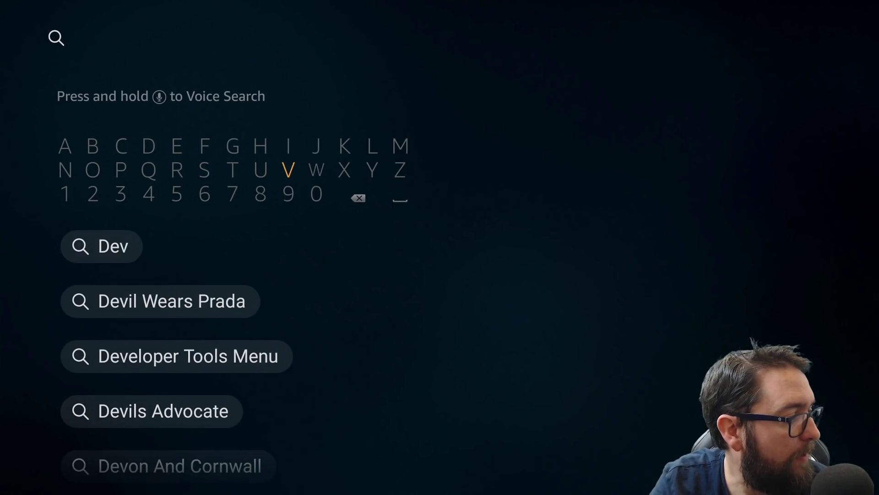
- Choose the Developer Tools Menu suggestion for the entered search text
key("Down")
key("Down")
key("Down")
key("Down")
key("Return")
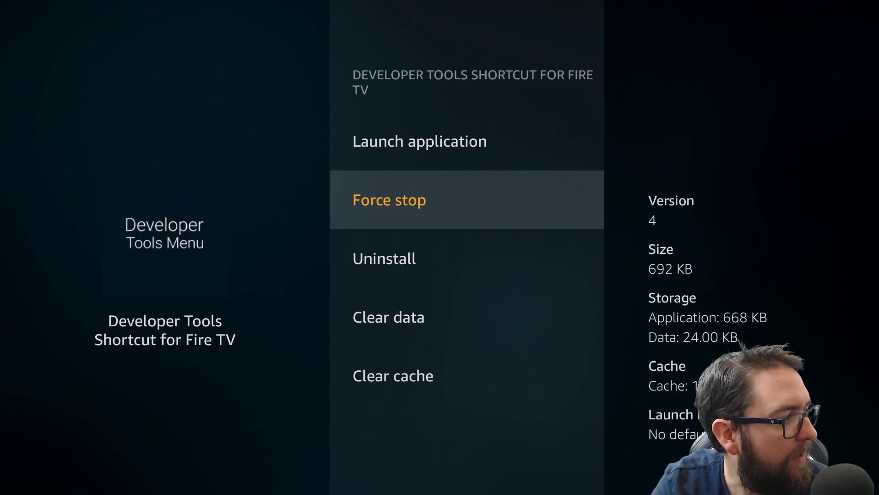
- Close the Downloader app running in the background, and leave the list of open apps
key("Down")
key("Right")
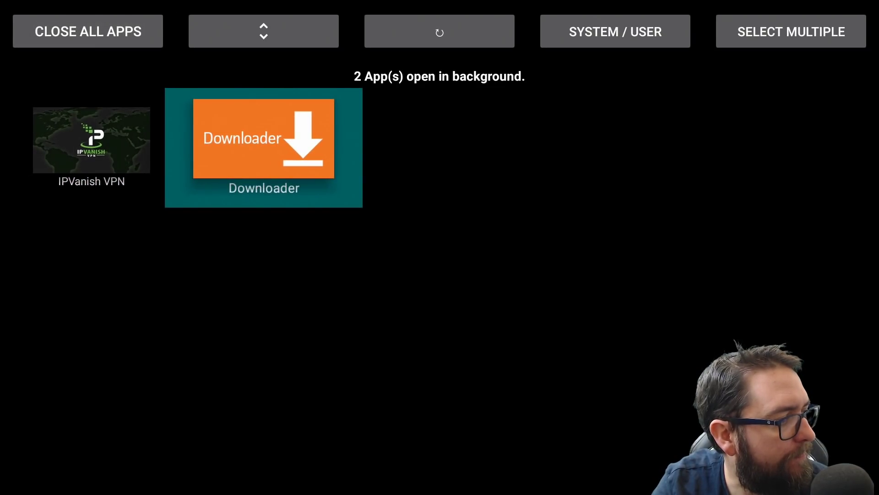
key("Return")
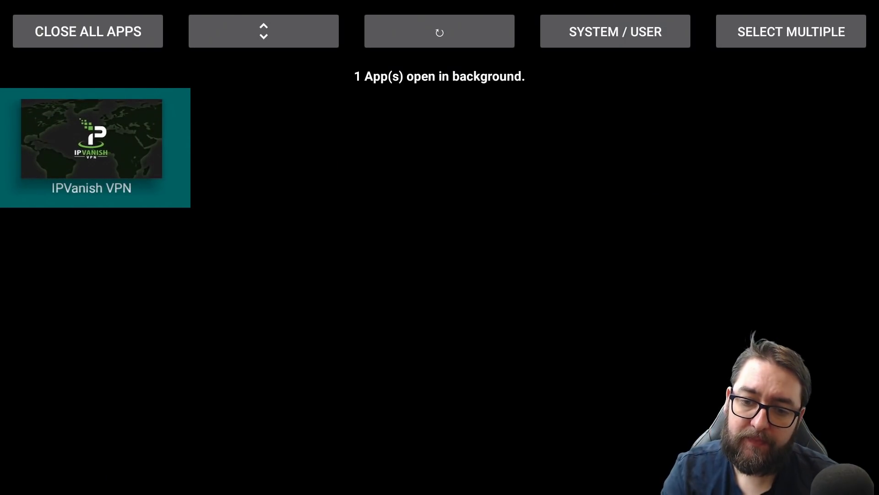
key("Escape")
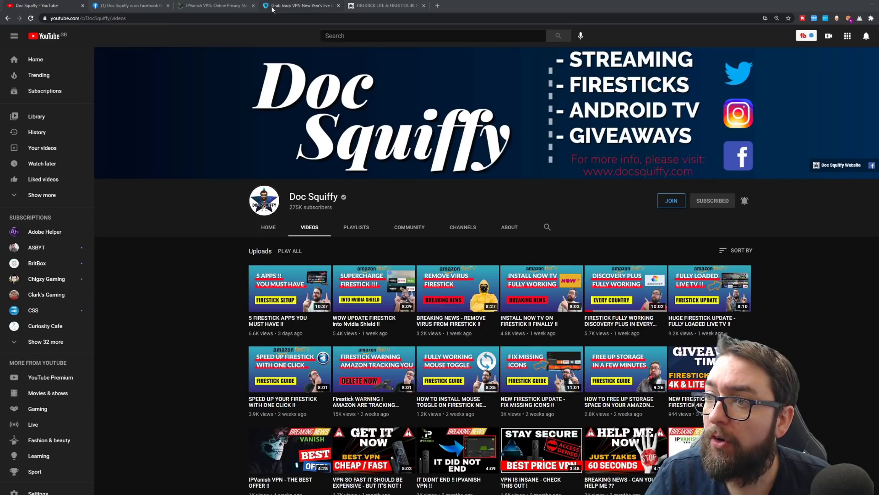
- In the browser, view the IPVanish and Ivacy VPN offer pages and the Doc Squiffy Facebook Gaming page
left_click(207, 5)
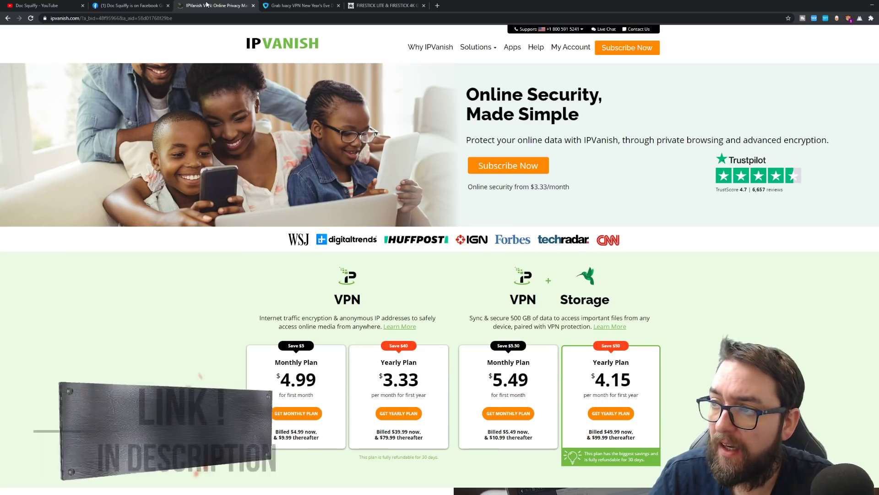
left_click(311, 5)
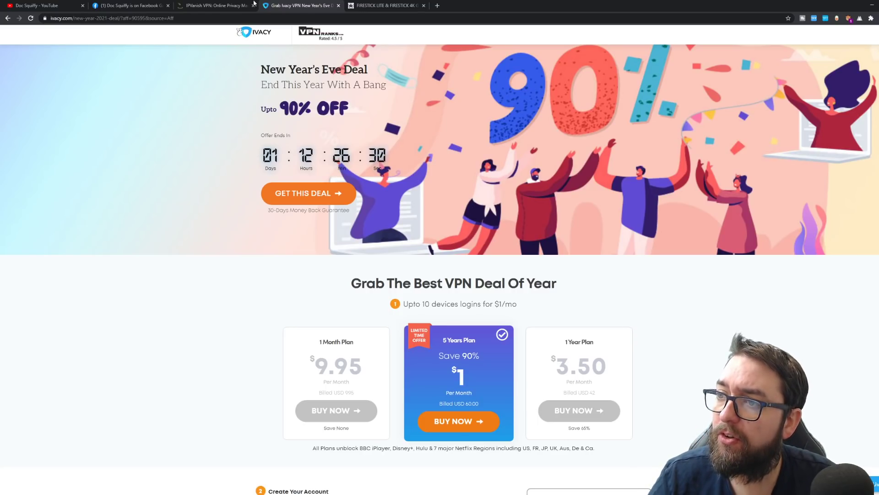
left_click(215, 3)
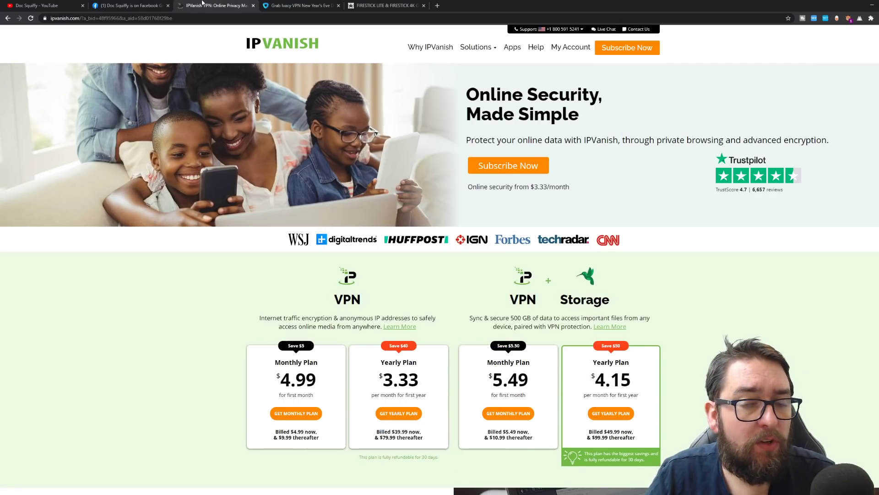
left_click(128, 4)
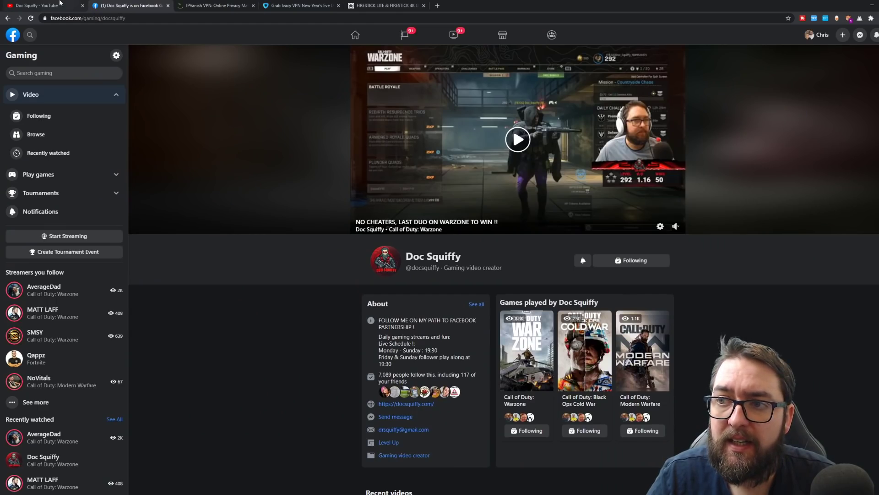